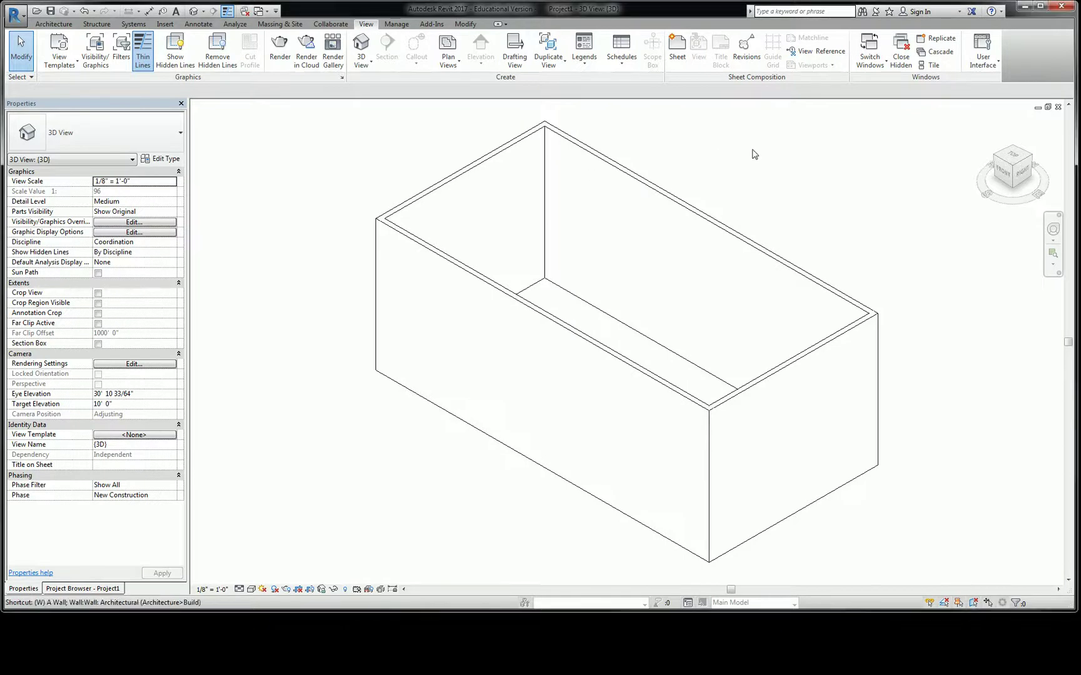
# - Tile the 3D view and Level 1 floor plan windows side by side
pyautogui.press('w')
pyautogui.press('c')
pyautogui.press('t')
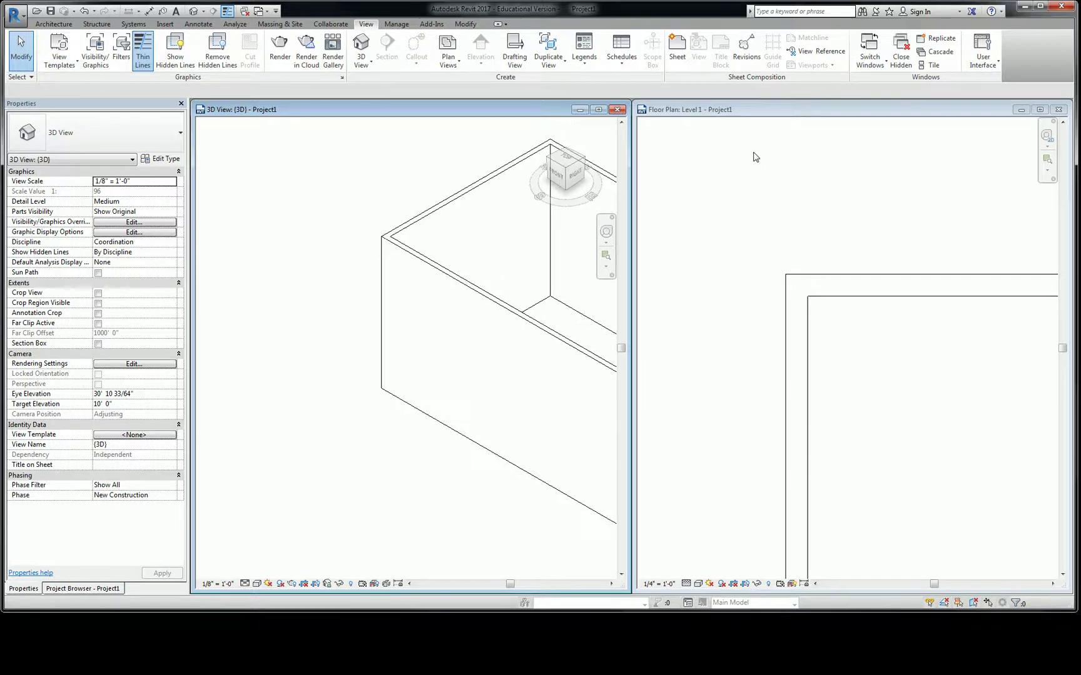
# - Zoom out and center the wall rectangle in the Level 1 floor plan
pyautogui.scroll(-3, 375, 188)
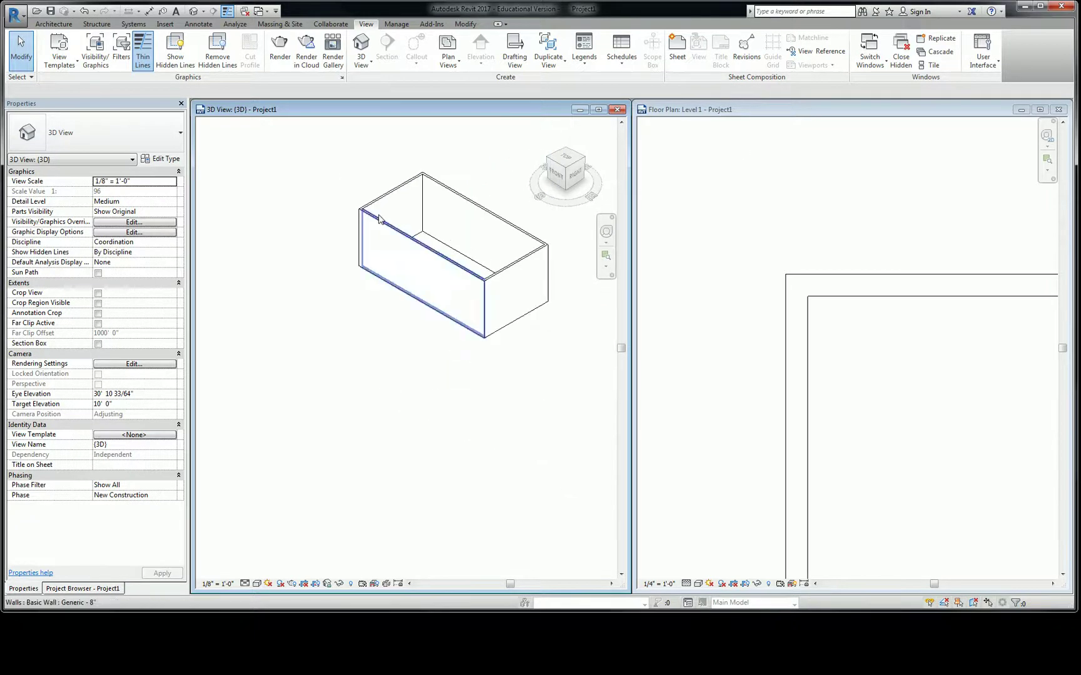
pyautogui.scroll(2, 511, 207)
pyautogui.scroll(-2, 511, 207)
pyautogui.click(834, 242)
pyautogui.scroll(-3, 853, 248)
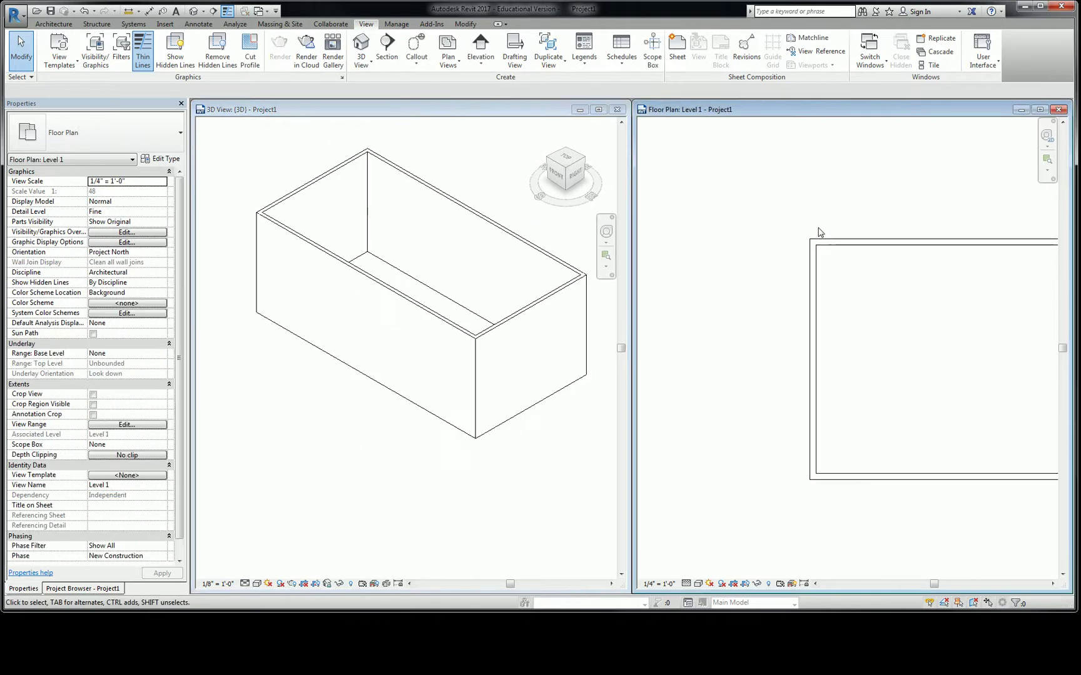
pyautogui.rightClick(727, 283)
pyautogui.click(828, 264)
pyautogui.moveTo(928, 205); pyautogui.dragTo(798, 211, button='middle')
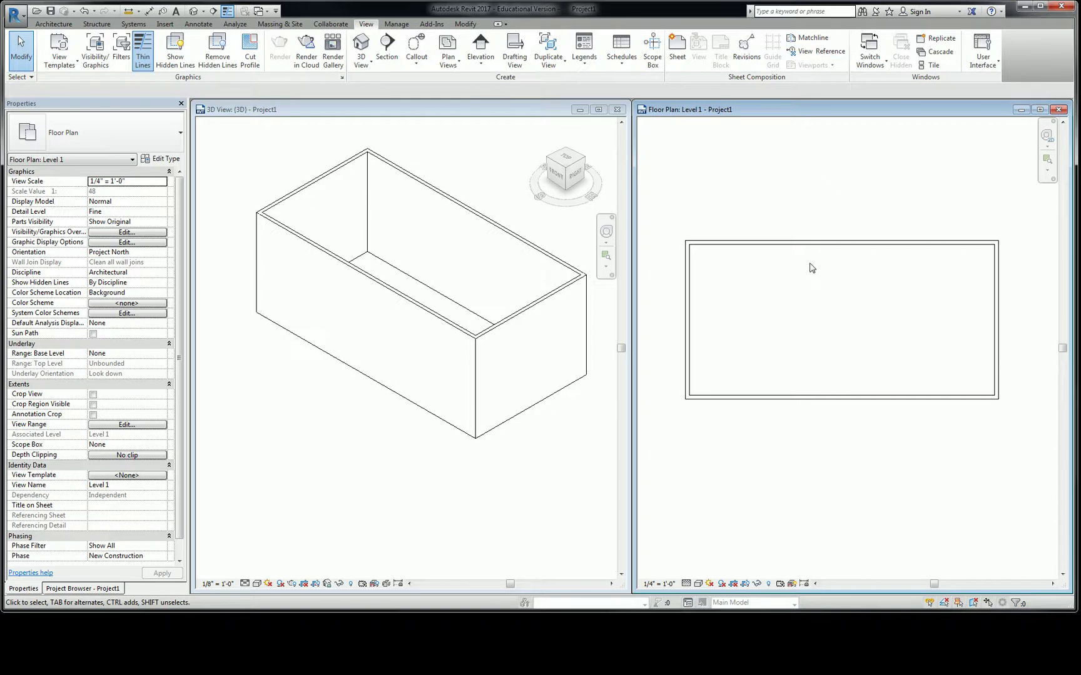
# - Zoom in slightly on the wall rectangle in the Level 1 floor plan
pyautogui.scroll(1, 810, 264)
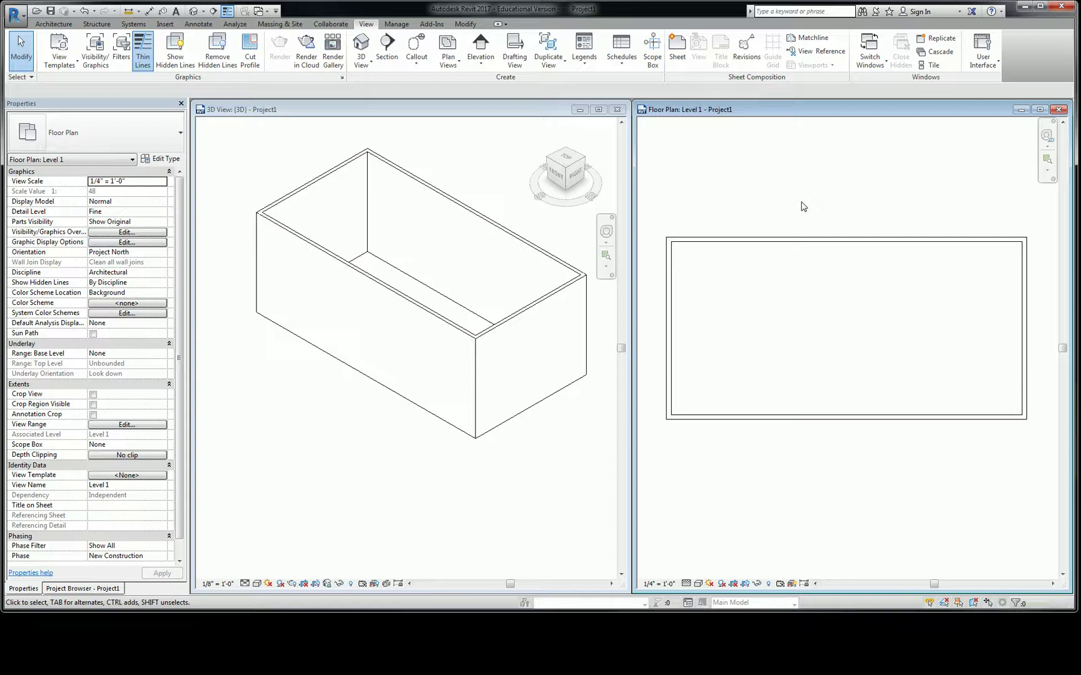
pyautogui.click(799, 240)
pyautogui.press('w')
pyautogui.press('a')
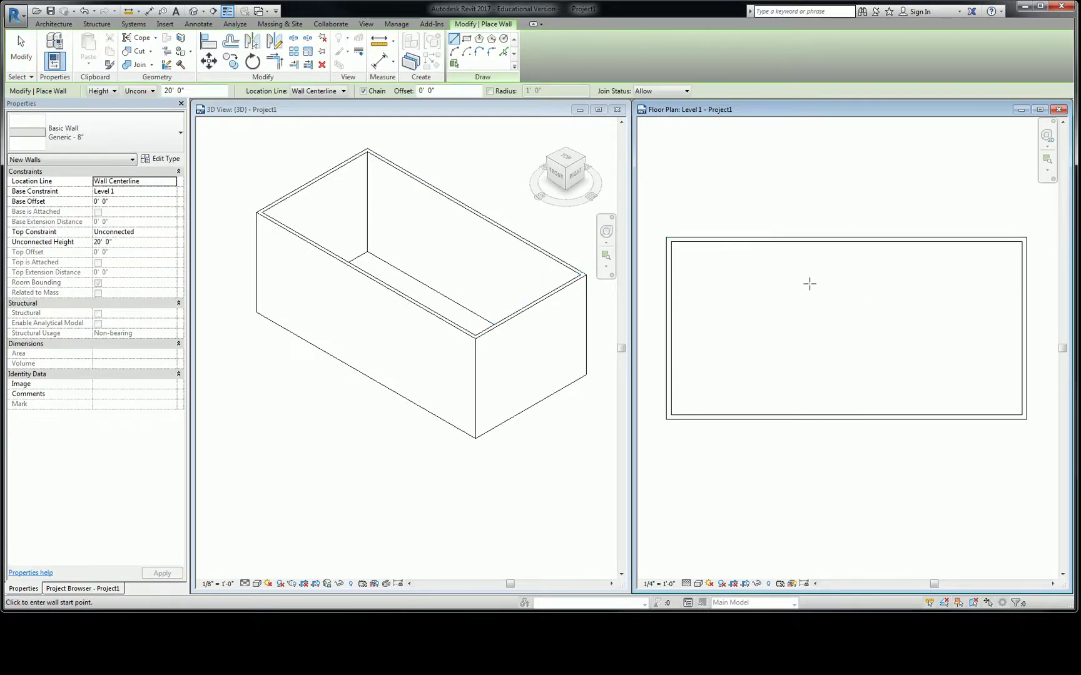
pyautogui.click(824, 292)
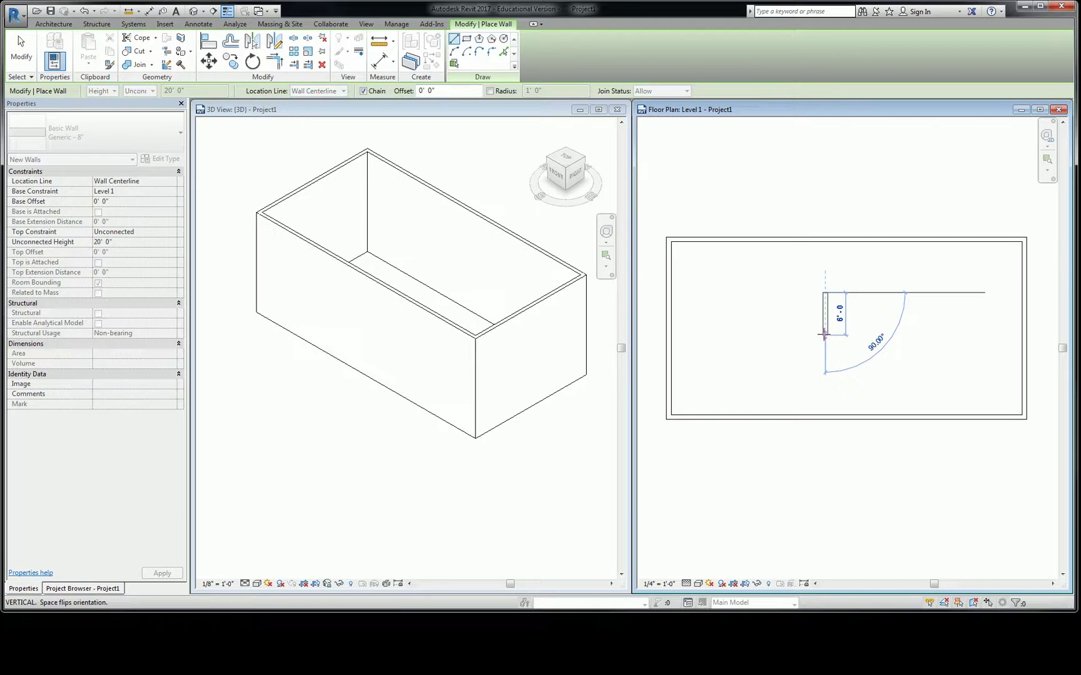
pyautogui.press('Escape')
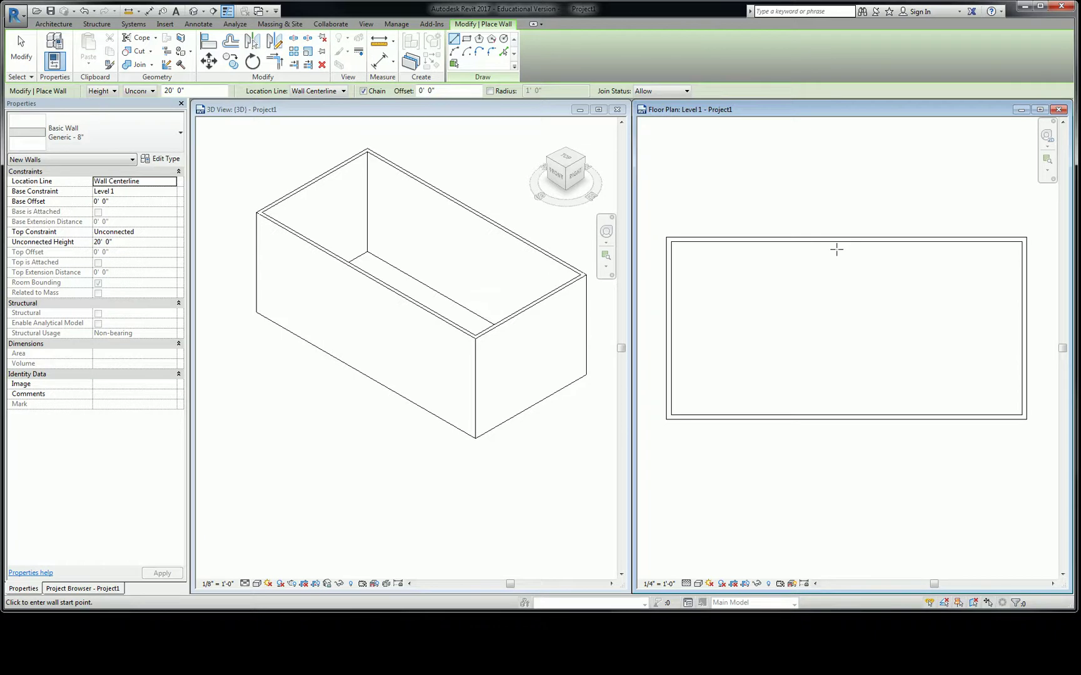
pyautogui.press('Escape')
pyautogui.press('Escape')
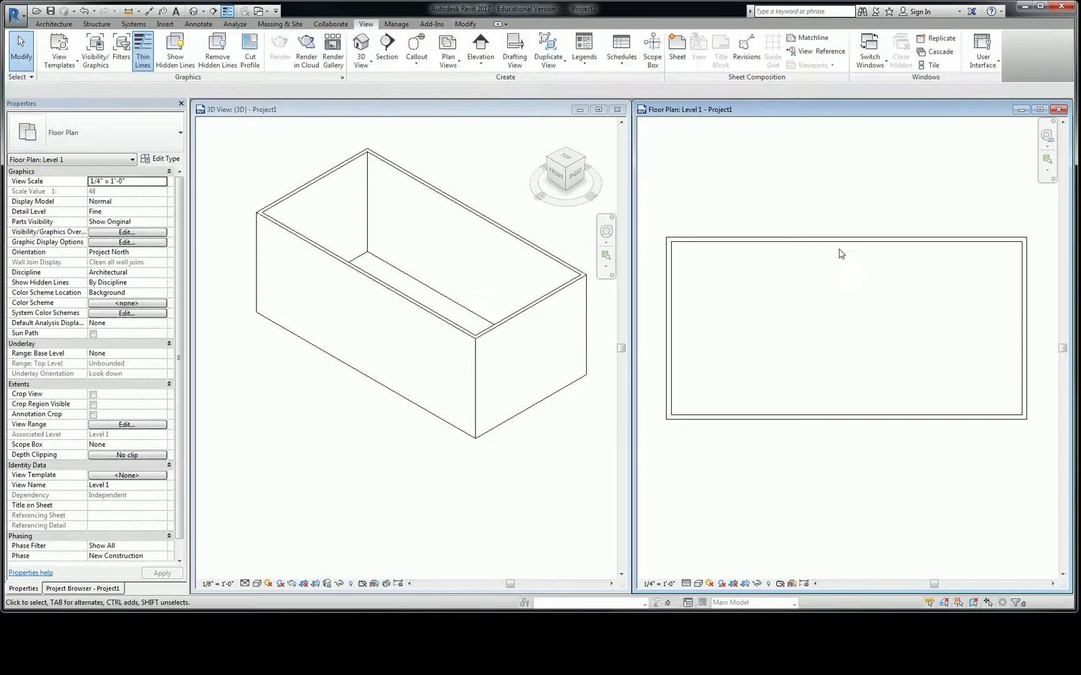
pyautogui.click(840, 246)
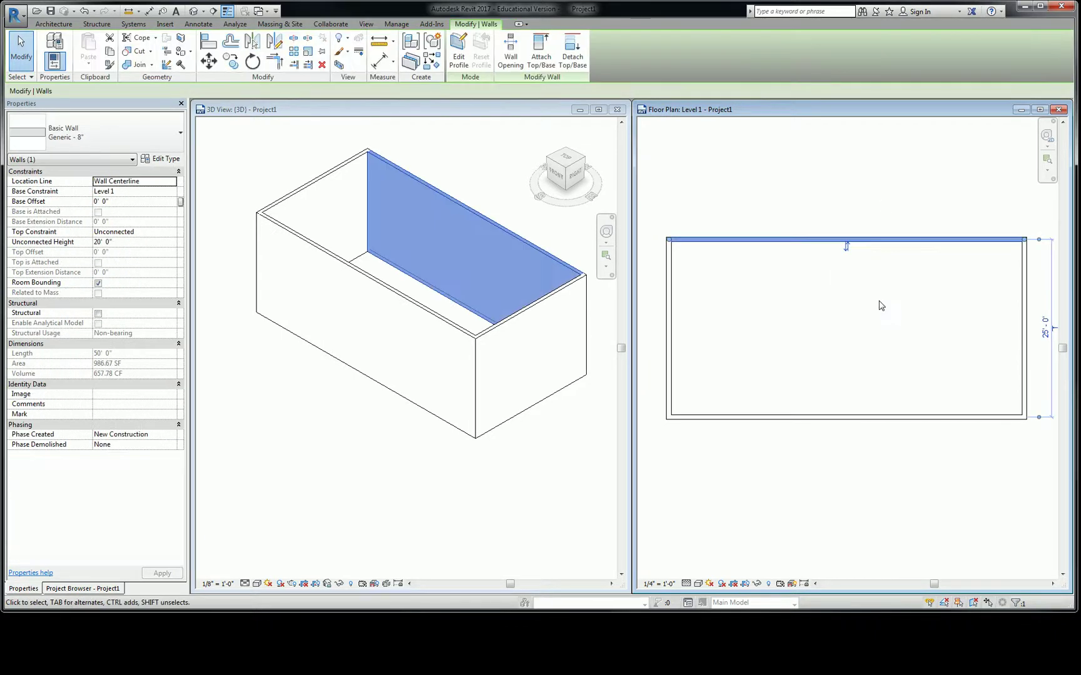
pyautogui.press('w')
pyautogui.press('a')
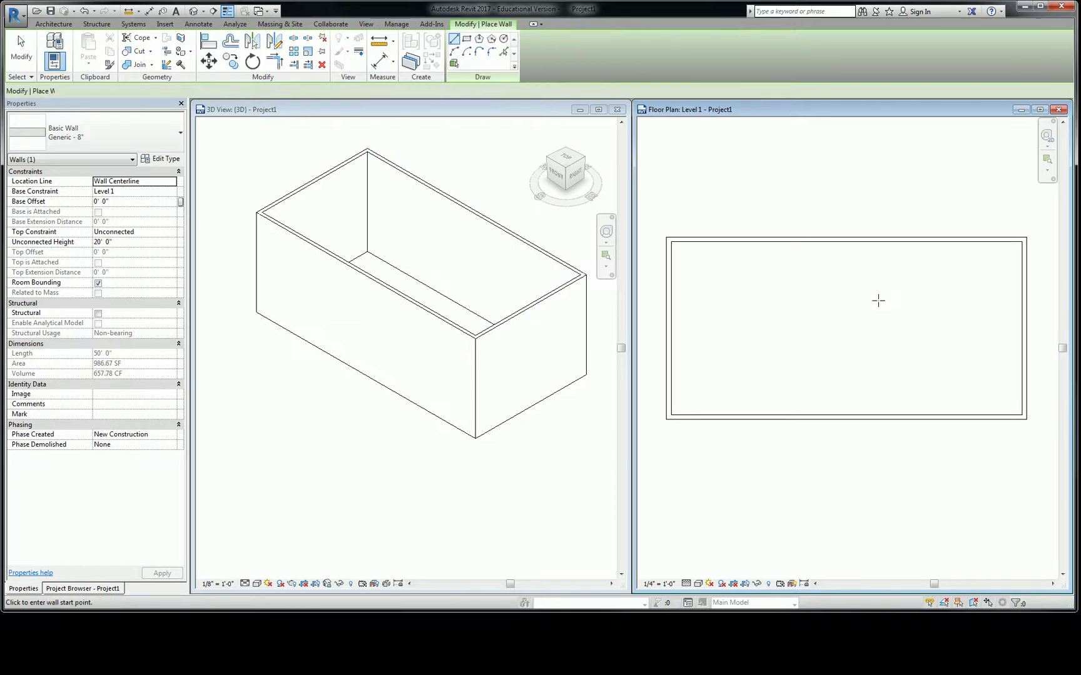
pyautogui.click(883, 303)
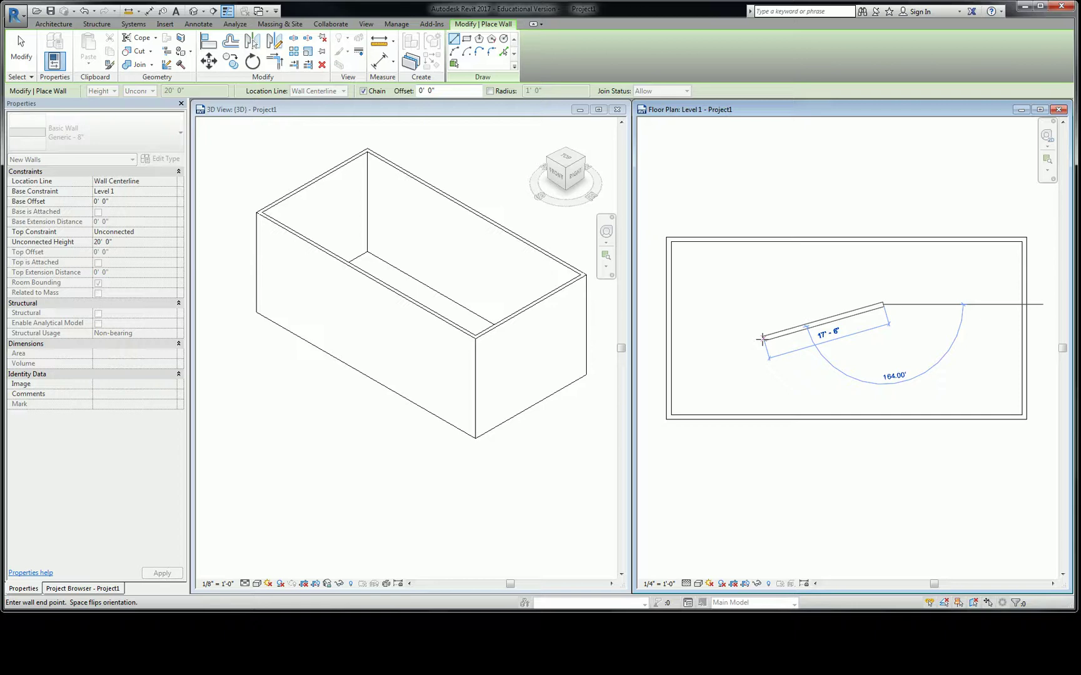
pyautogui.press('Escape')
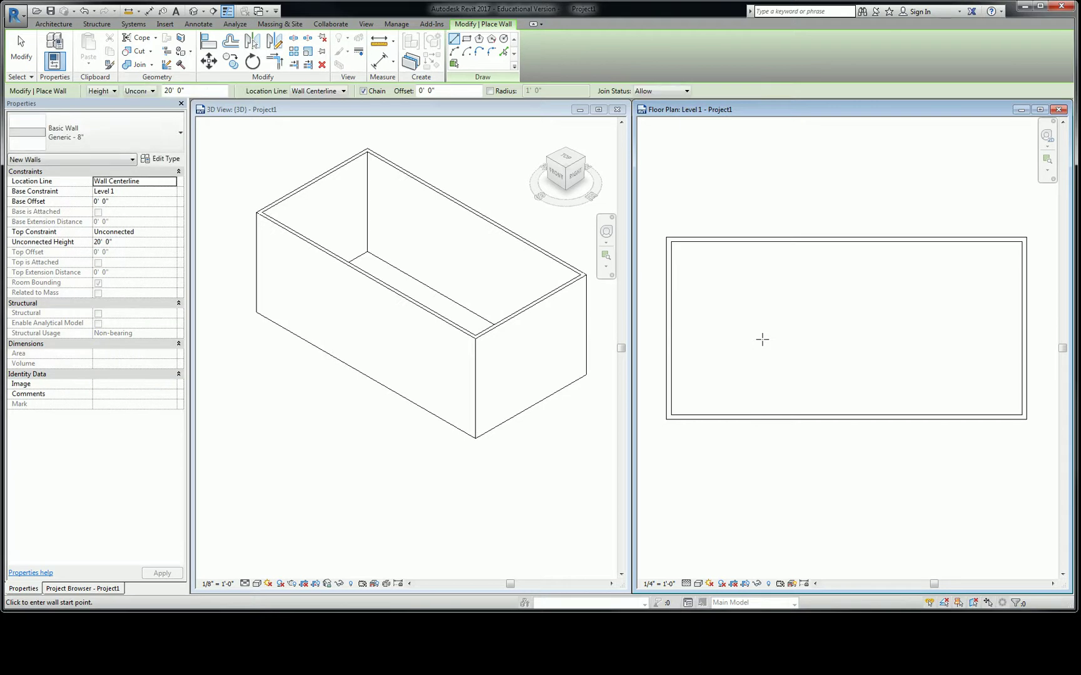
pyautogui.press('Escape')
pyautogui.click(854, 251)
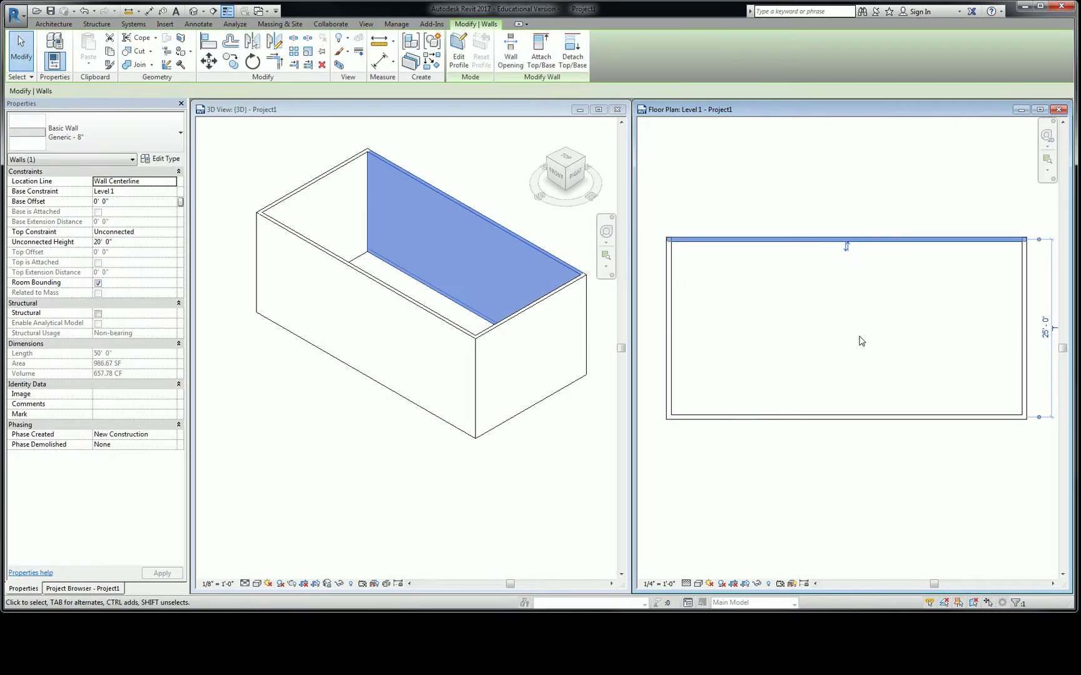
# - Start the Wall tool (WA) with the Basic Wall Generic - 5" type
pyautogui.press('w')
pyautogui.press('a')
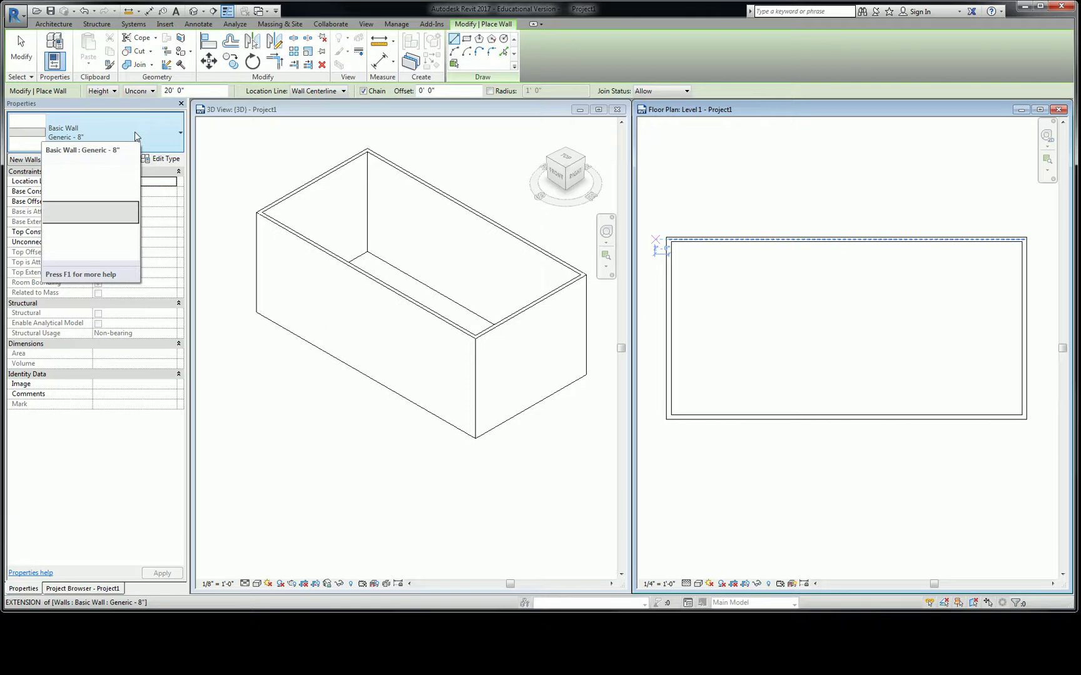
pyautogui.click(145, 143)
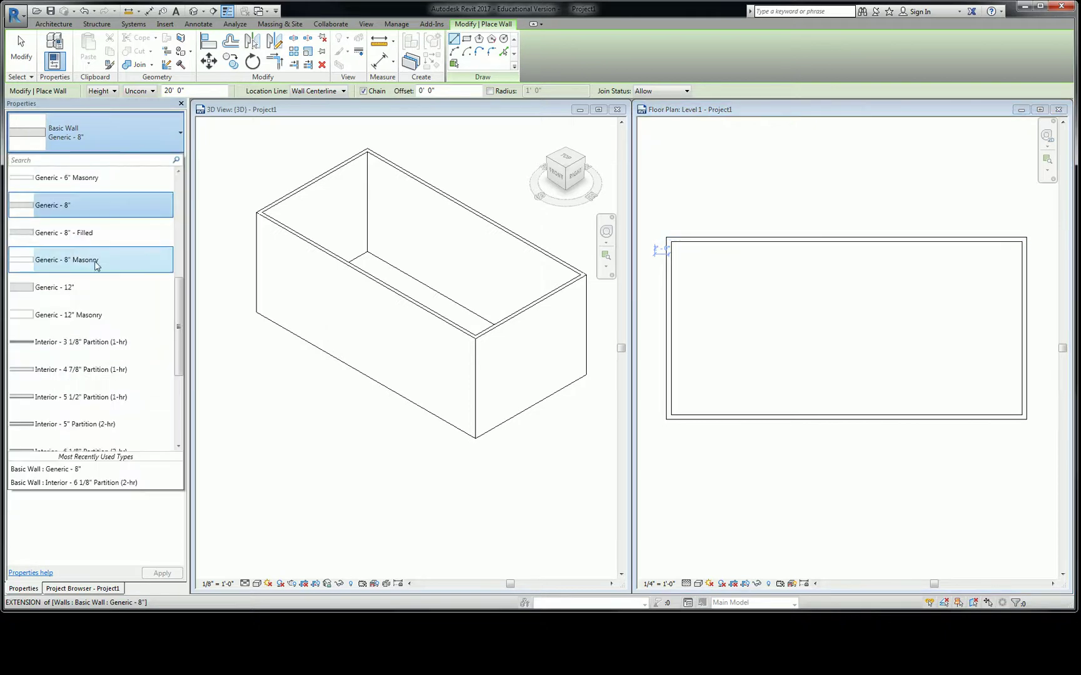
pyautogui.scroll(3, 68, 262)
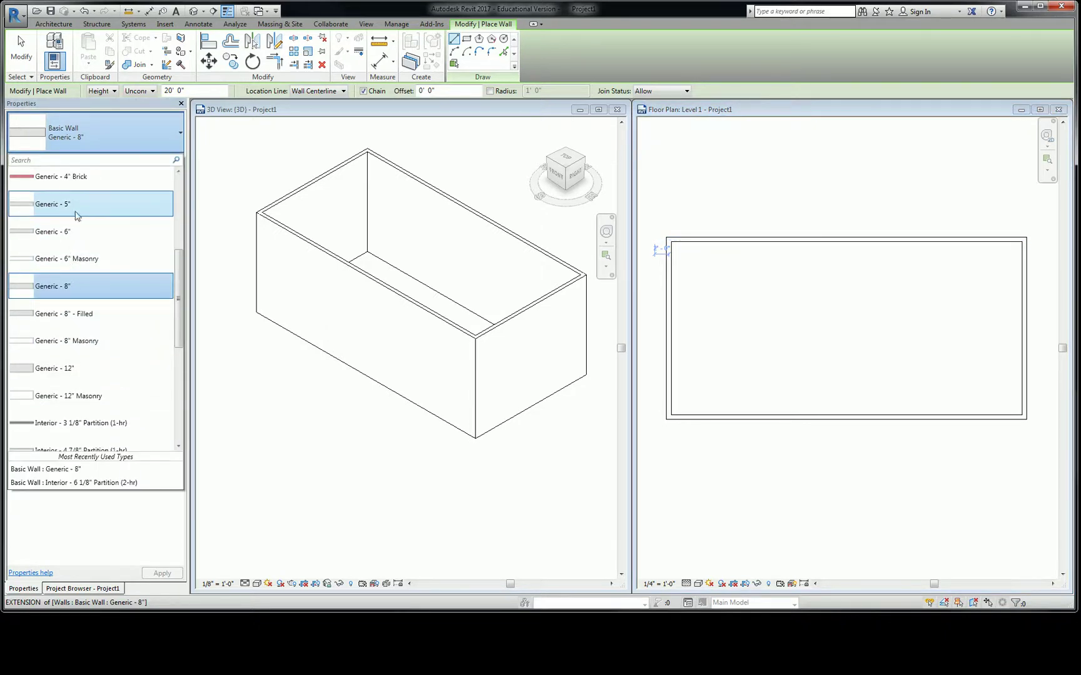
pyautogui.click(65, 205)
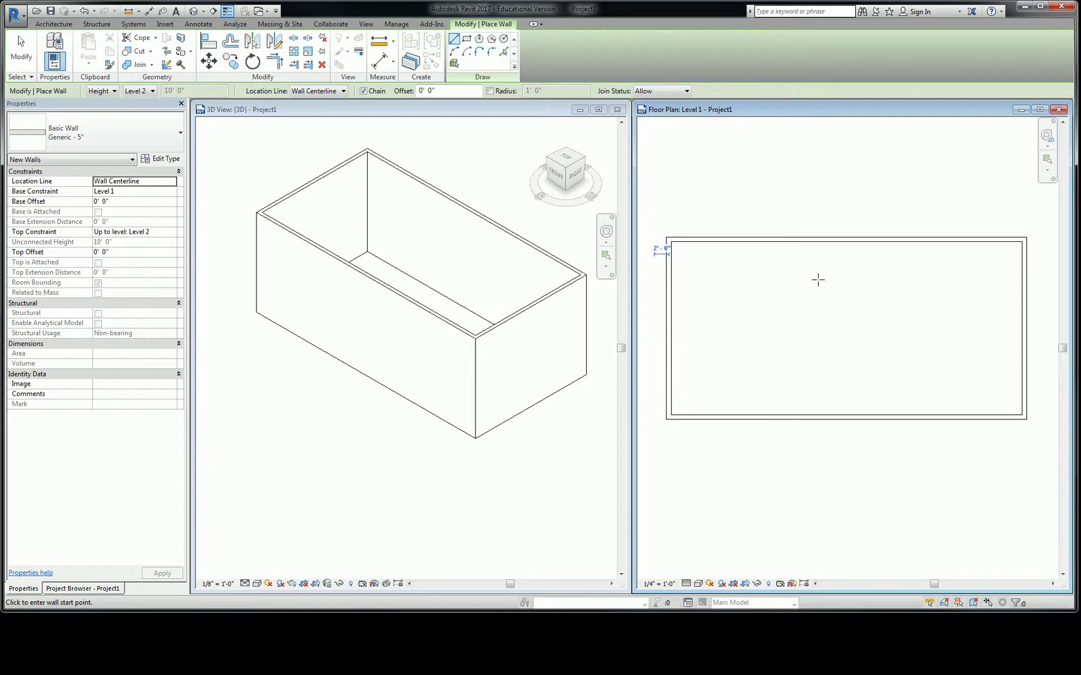
# - Draw the left partitions: a 12'-0" wall turning up to the top wall, plus a wall down to the bottom wall
pyautogui.click(669, 328)
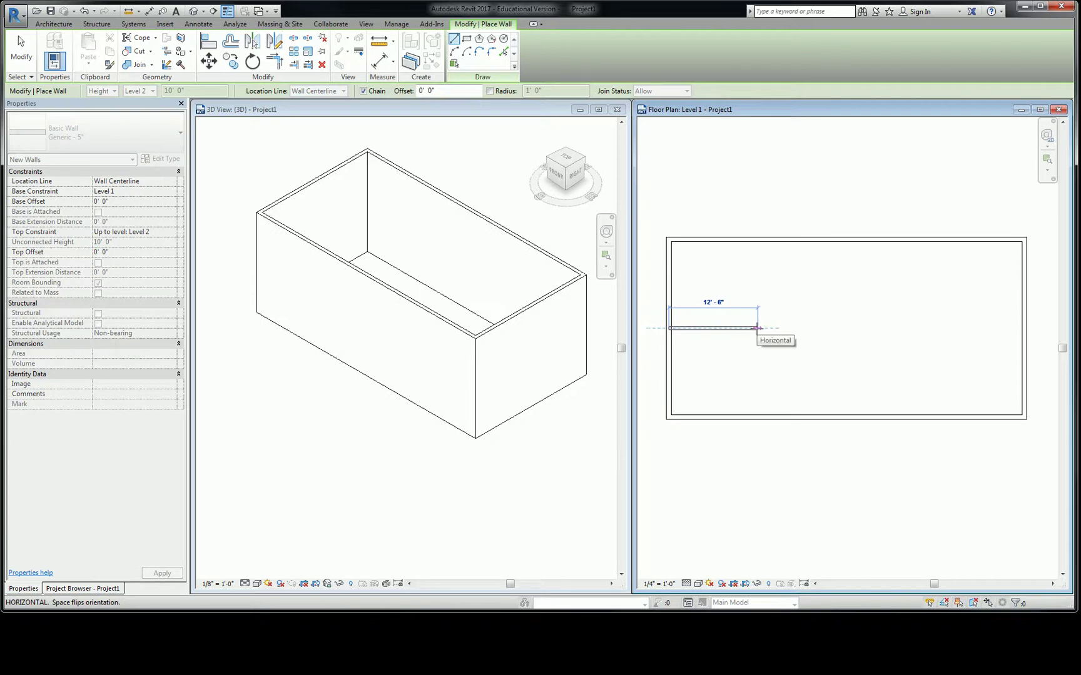
pyautogui.click(754, 328)
pyautogui.click(754, 241)
pyautogui.press('Escape')
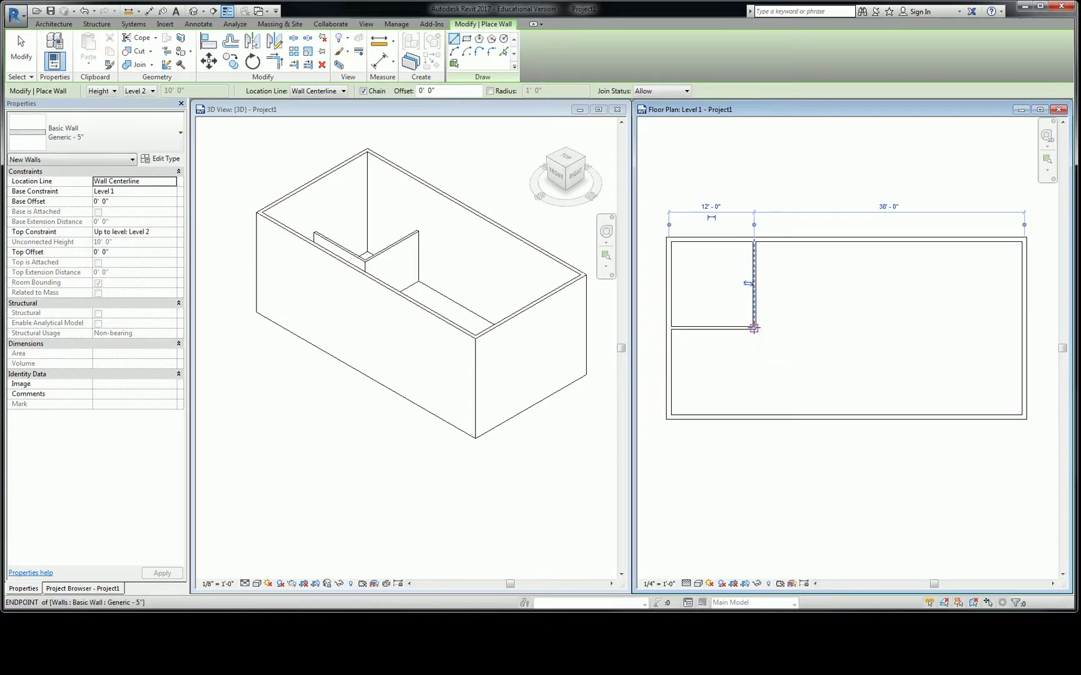
pyautogui.click(712, 327)
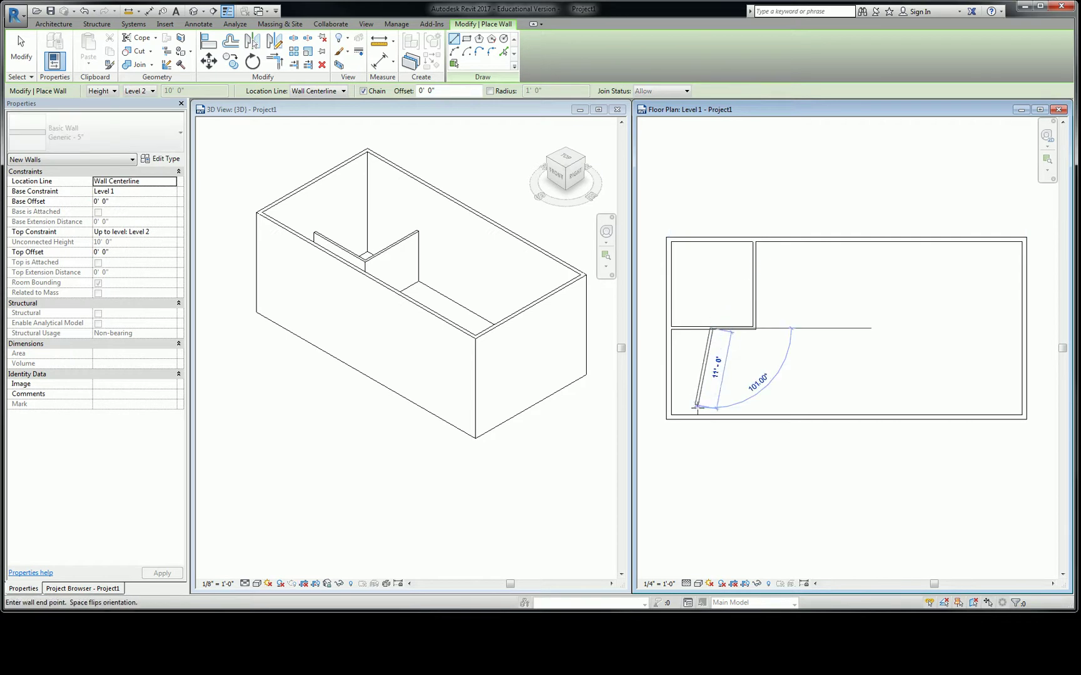
pyautogui.click(714, 417)
pyautogui.press('Escape')
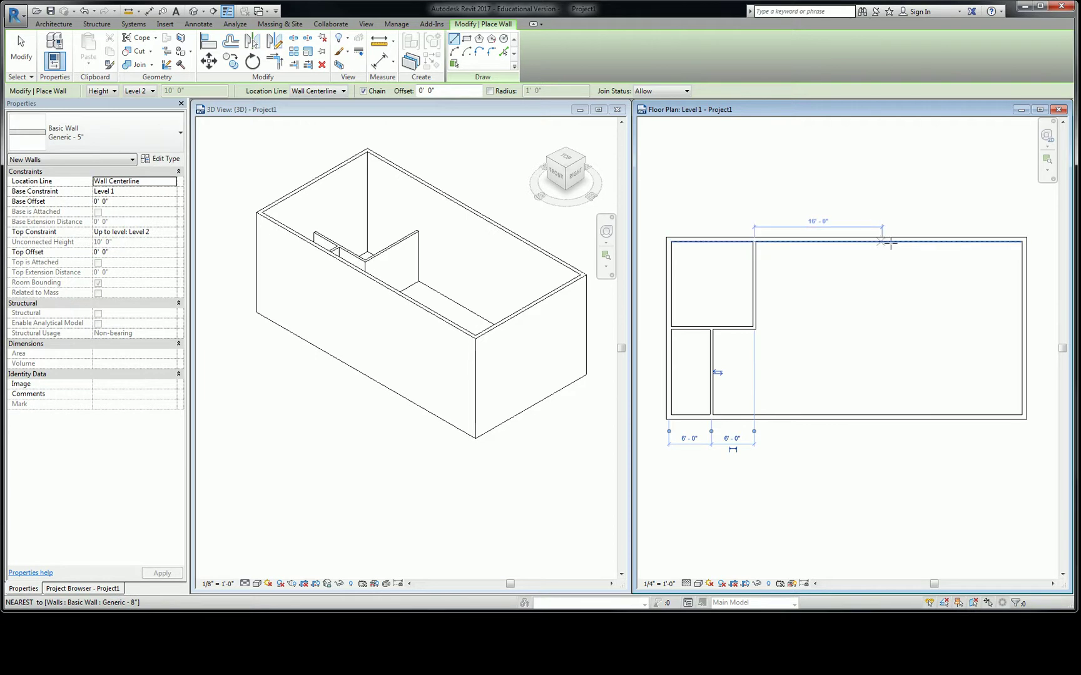
# - Draw an L-shaped partition from the right exterior wall with a short wall going up
pyautogui.click(1023, 327)
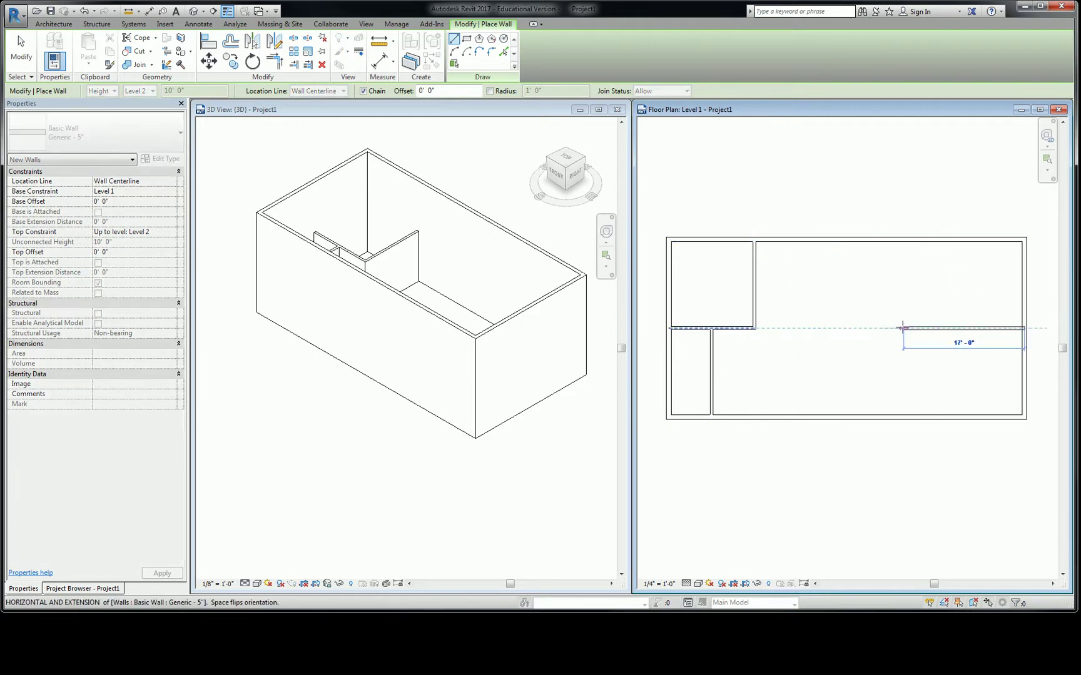
pyautogui.click(903, 328)
pyautogui.click(903, 300)
pyautogui.press('Escape')
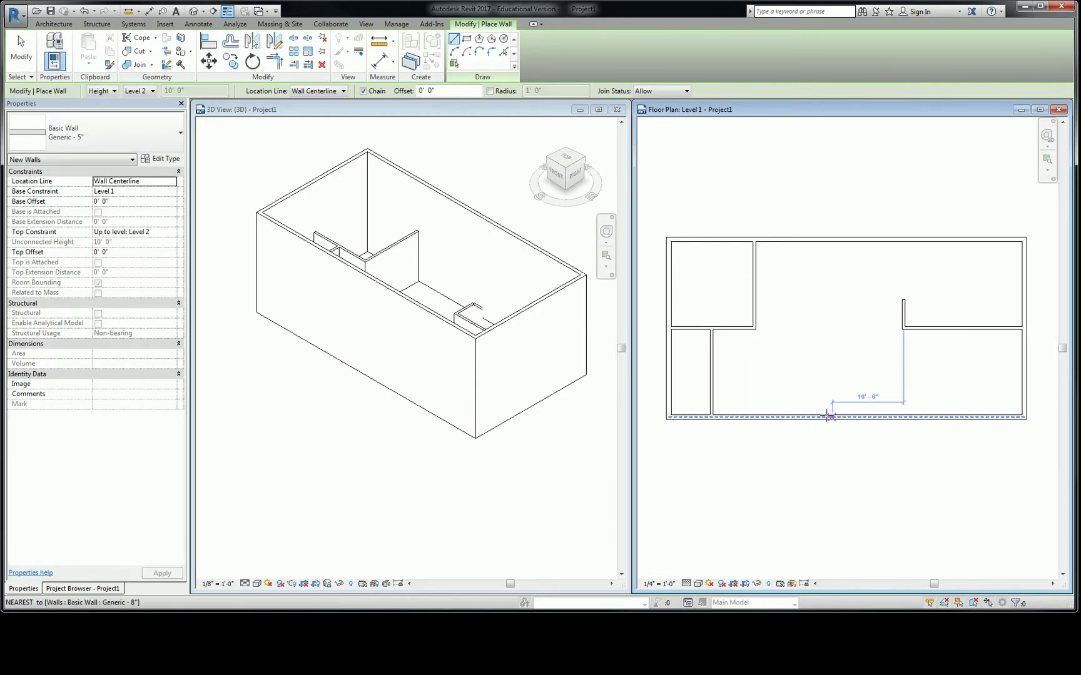
# - Draw a small rectangular alcove against the bottom exterior wall
pyautogui.click(805, 417)
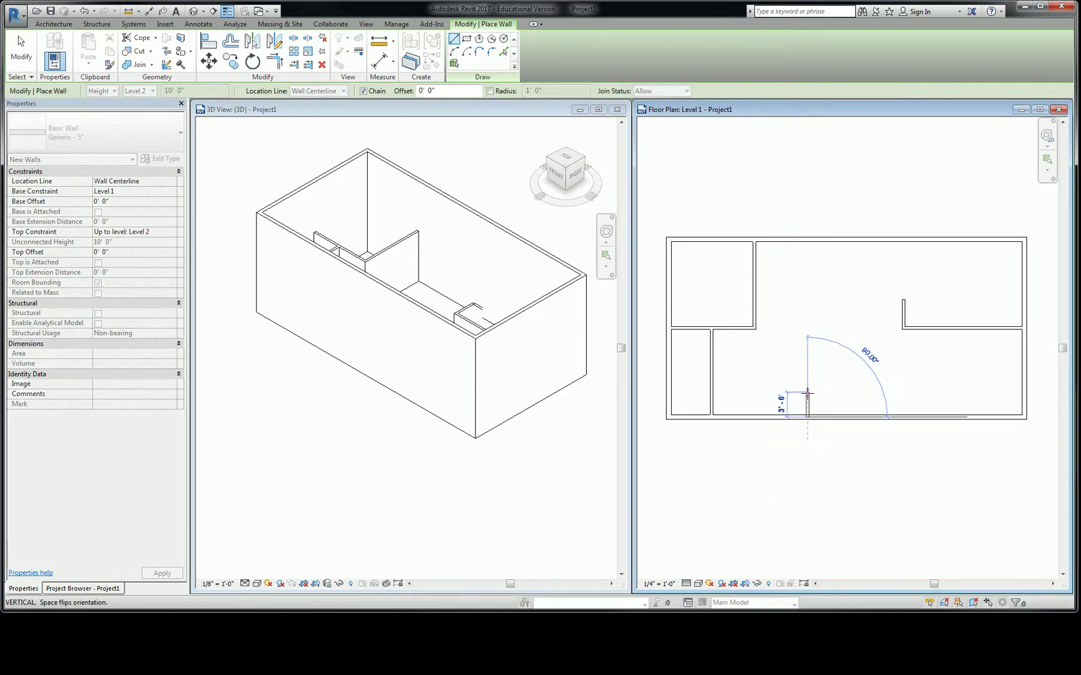
pyautogui.click(808, 392)
pyautogui.click(889, 393)
pyautogui.click(889, 415)
pyautogui.press('Escape')
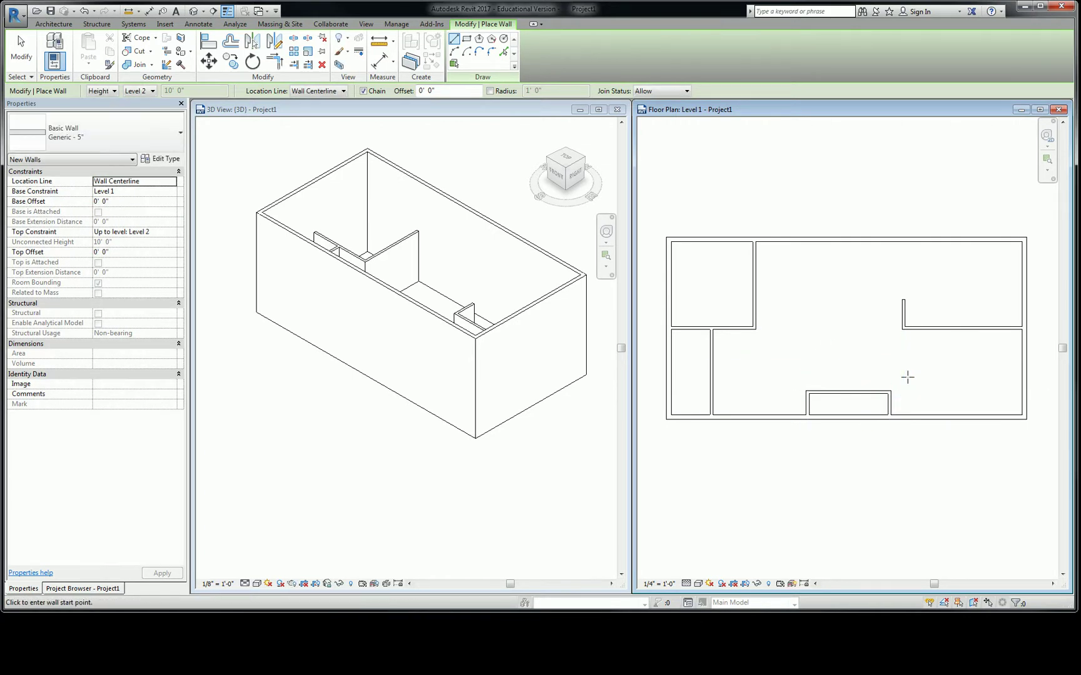